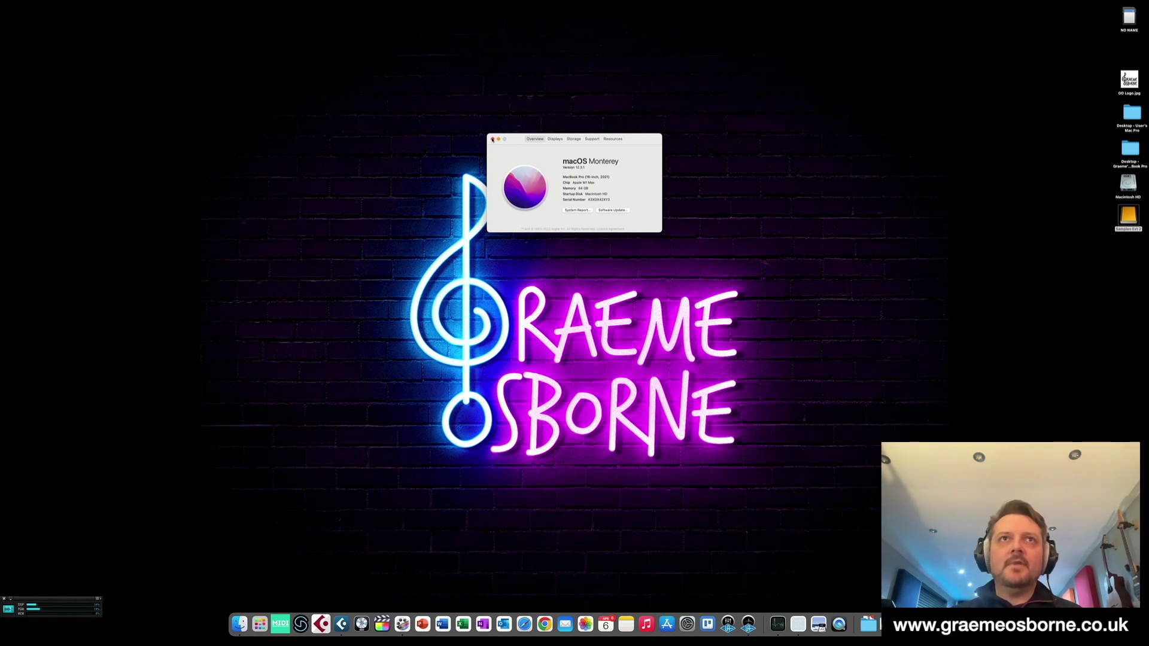
- Open the recent project Fantasy Track v1 without resolving its missing file, and place the playhead at bar 3
{"action": "left_click", "coordinate": [492, 139]}
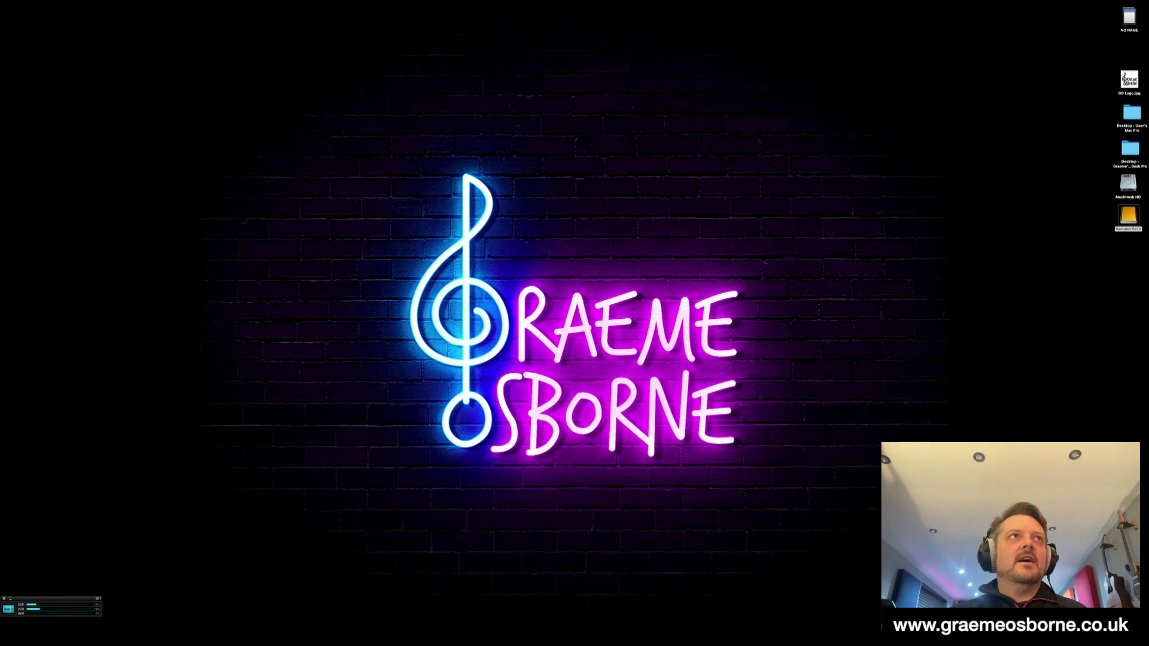
{"action": "left_click", "coordinate": [45, 1]}
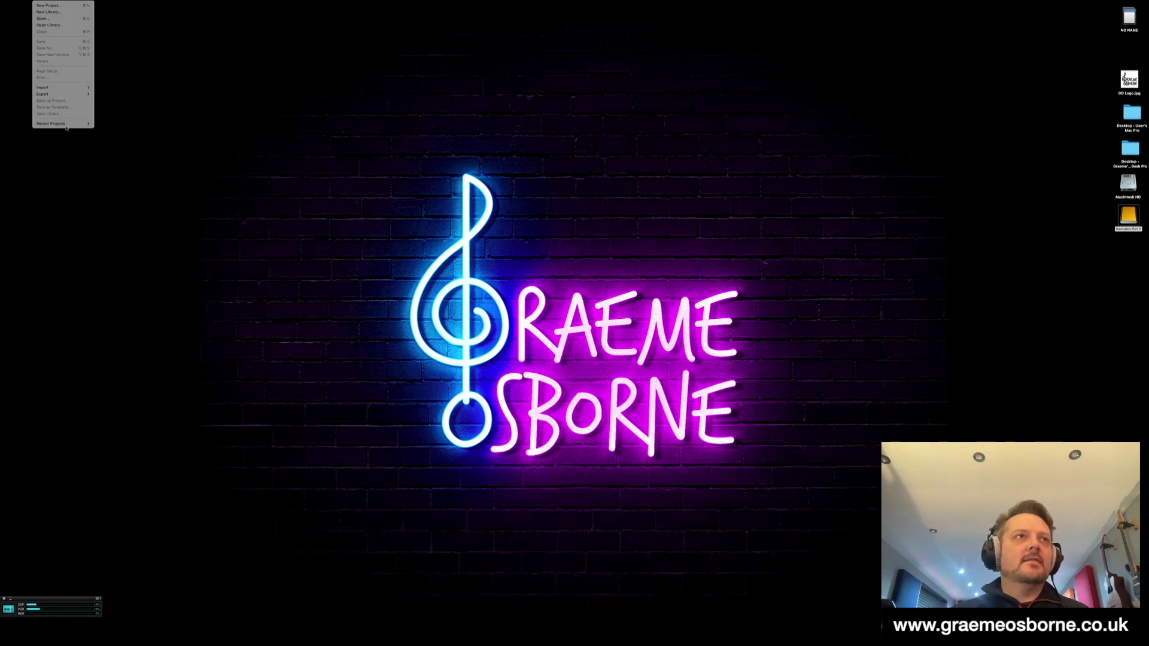
{"action": "mouse_move", "coordinate": [68, 124]}
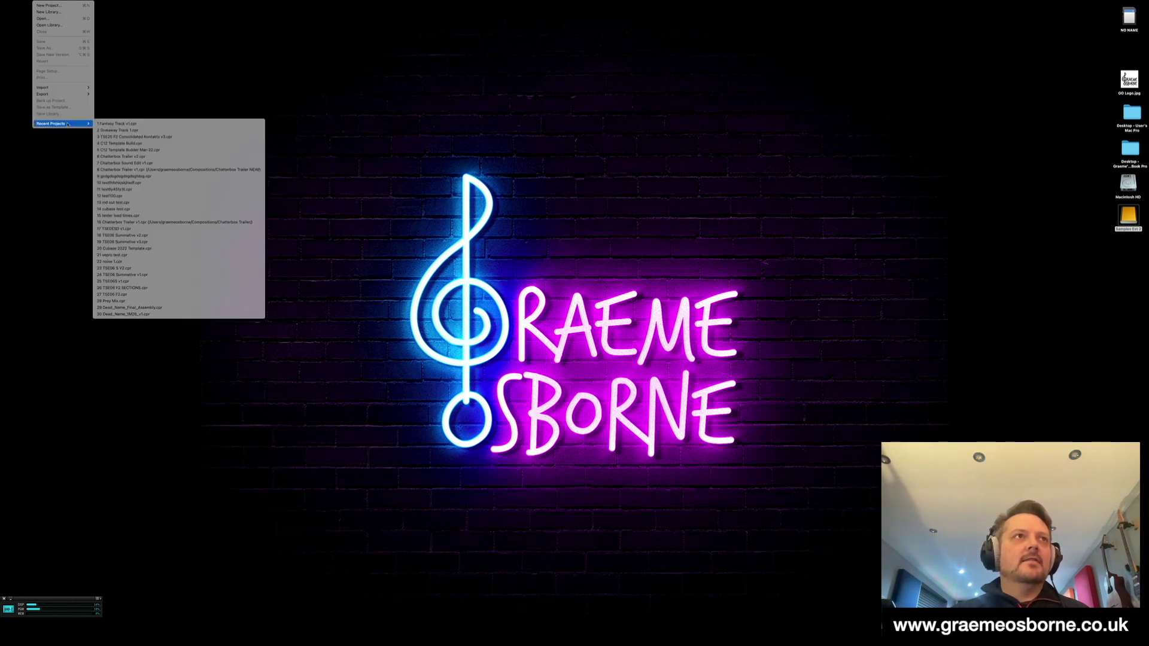
{"action": "left_click", "coordinate": [109, 124]}
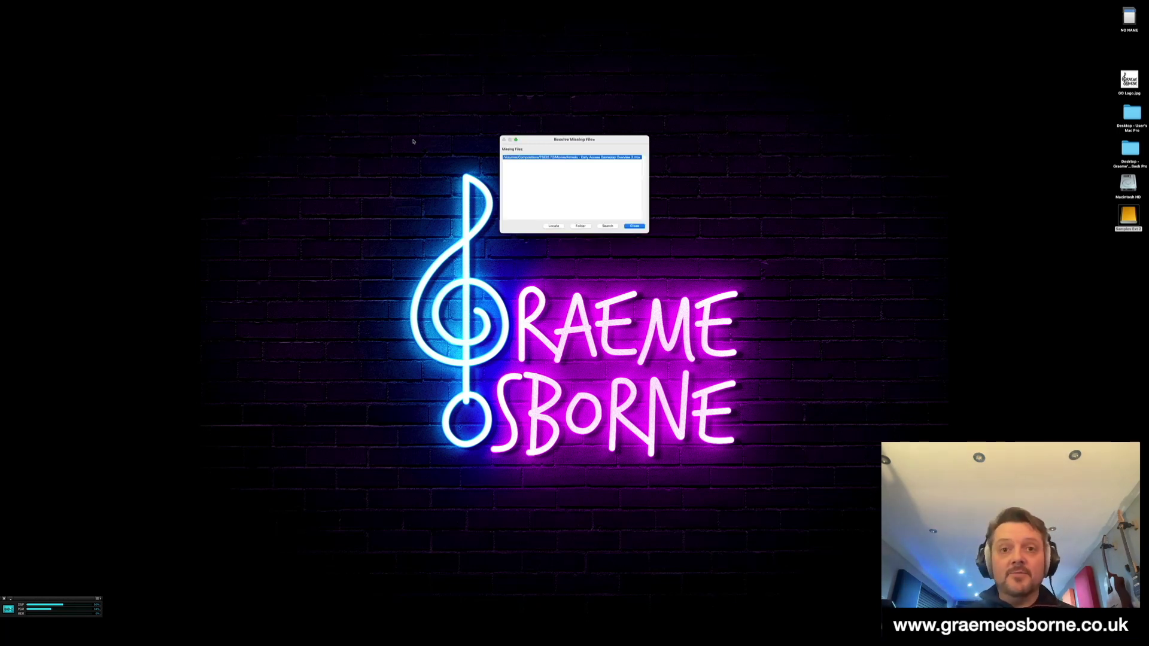
{"action": "left_click", "coordinate": [635, 226]}
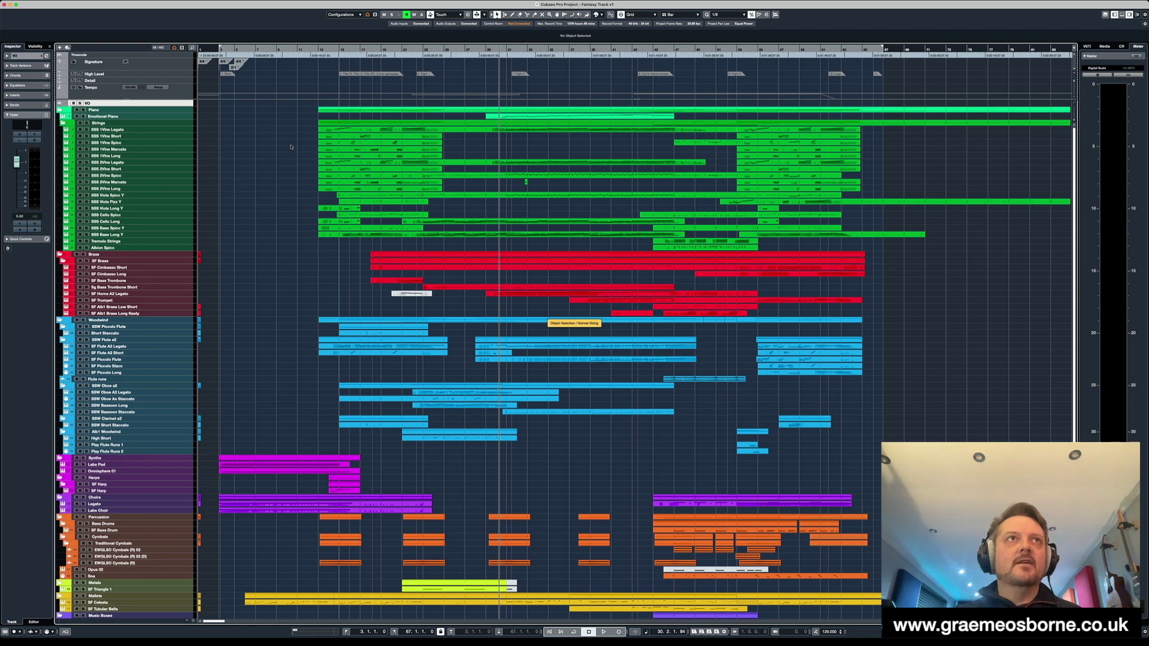
{"action": "left_click", "coordinate": [221, 51]}
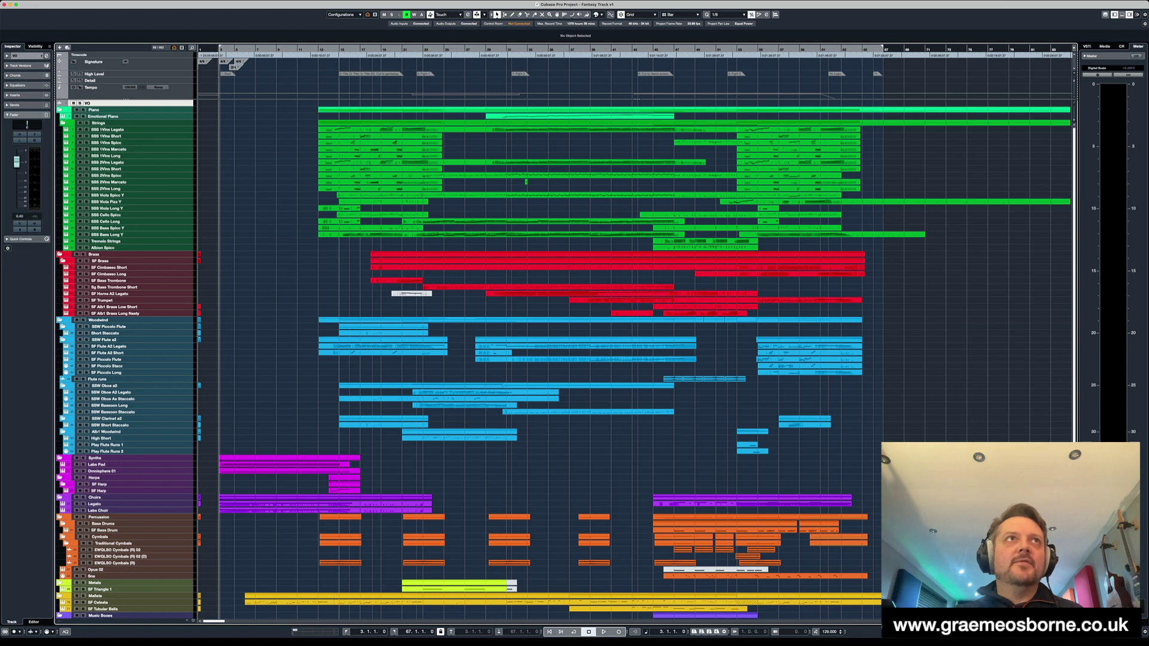
- Check the Universal Audio Thunderbolt device's buffer size through its control panel in Studio Setup
{"action": "left_click", "coordinate": [179, 0]}
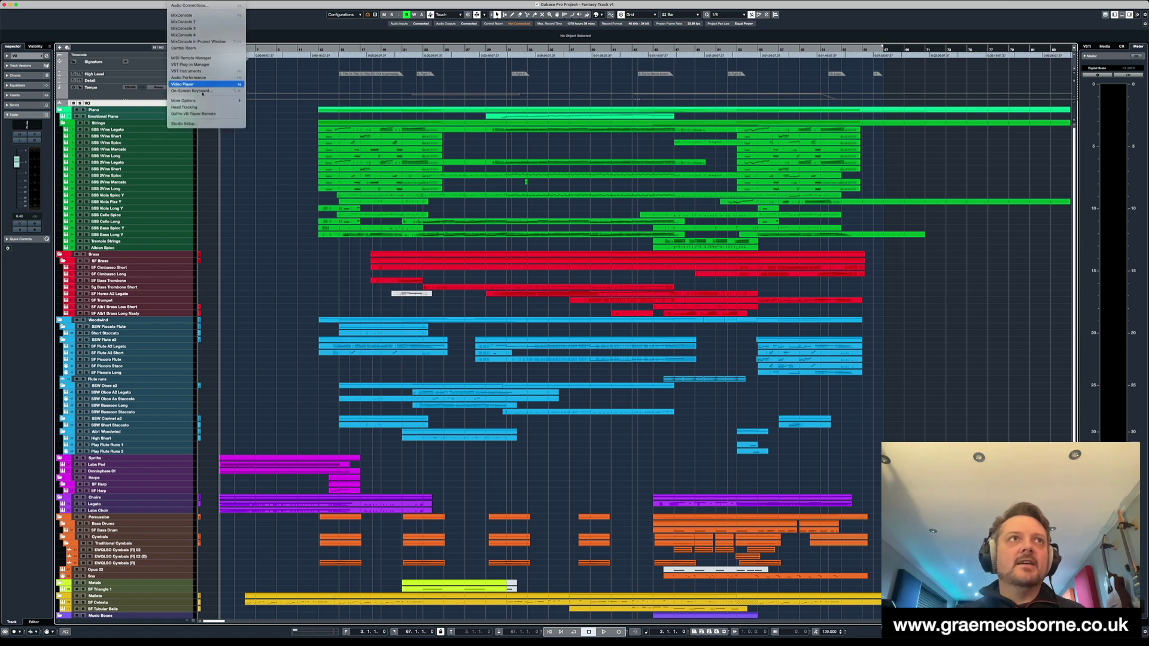
{"action": "left_click", "coordinate": [194, 124]}
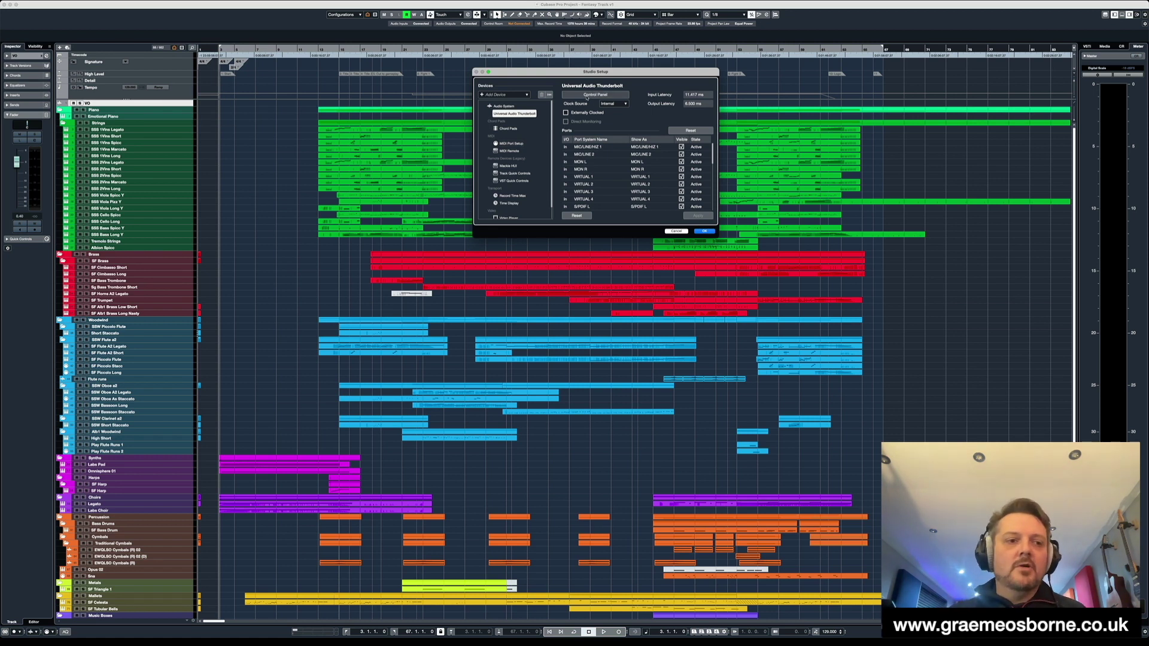
{"action": "left_click", "coordinate": [587, 96]}
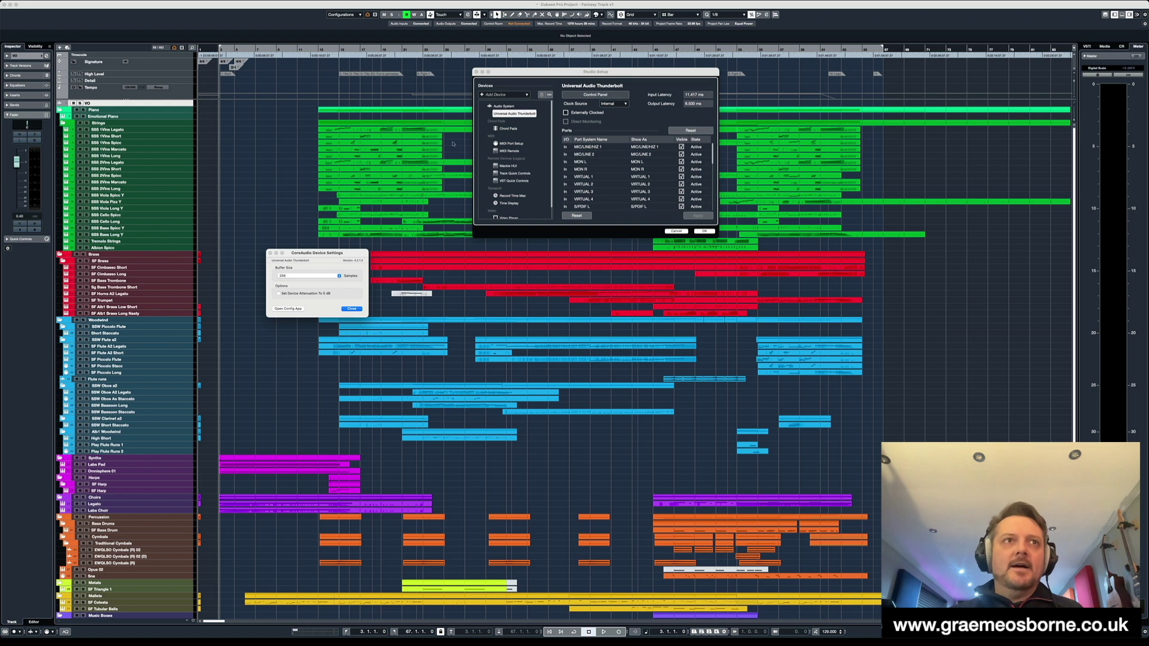
{"action": "left_click", "coordinate": [351, 308]}
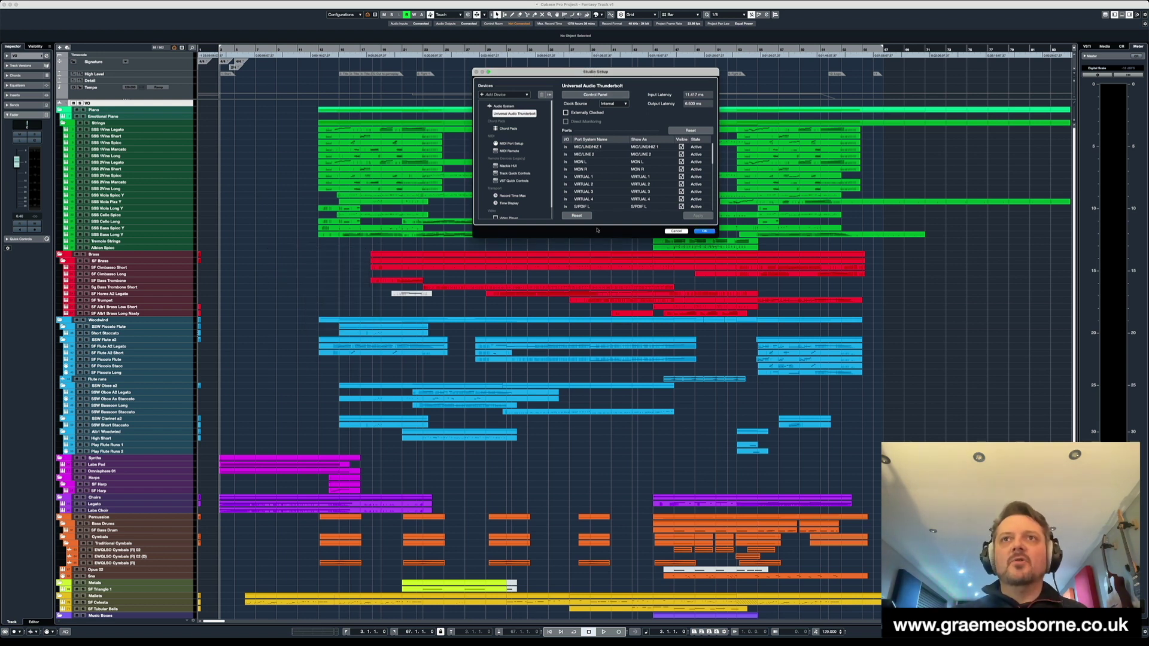
{"action": "left_click", "coordinate": [703, 231]}
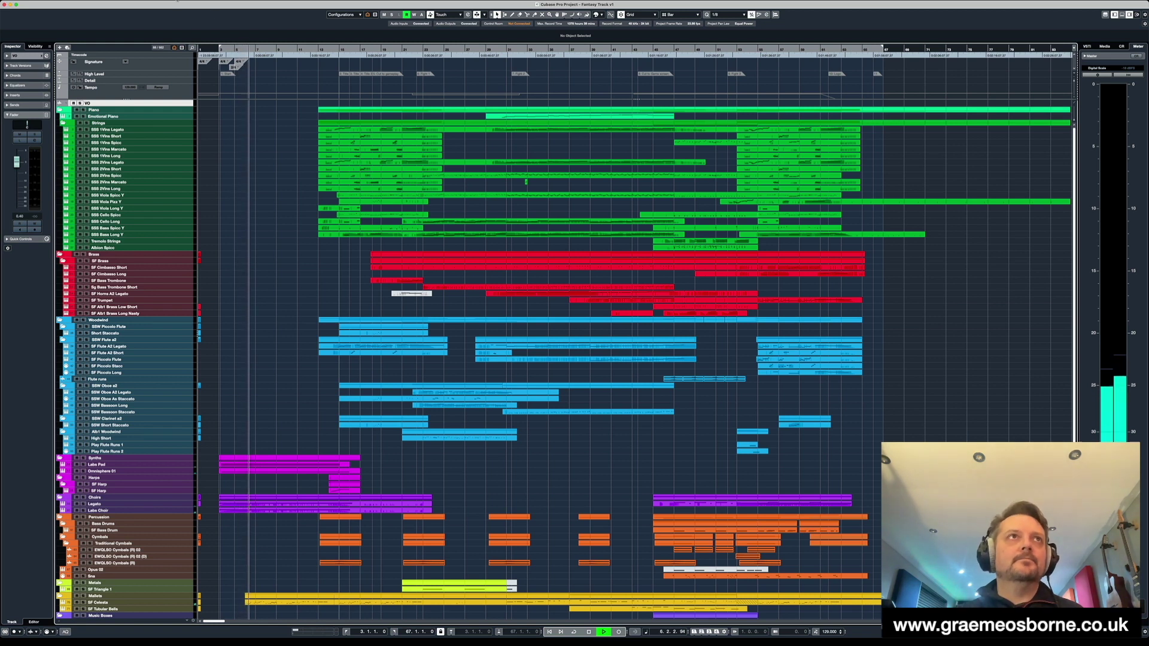
- Show the Audio Performance meter during playback and inspect memory and CPU usage in Activity Monitor
{"action": "left_click", "coordinate": [177, 2]}
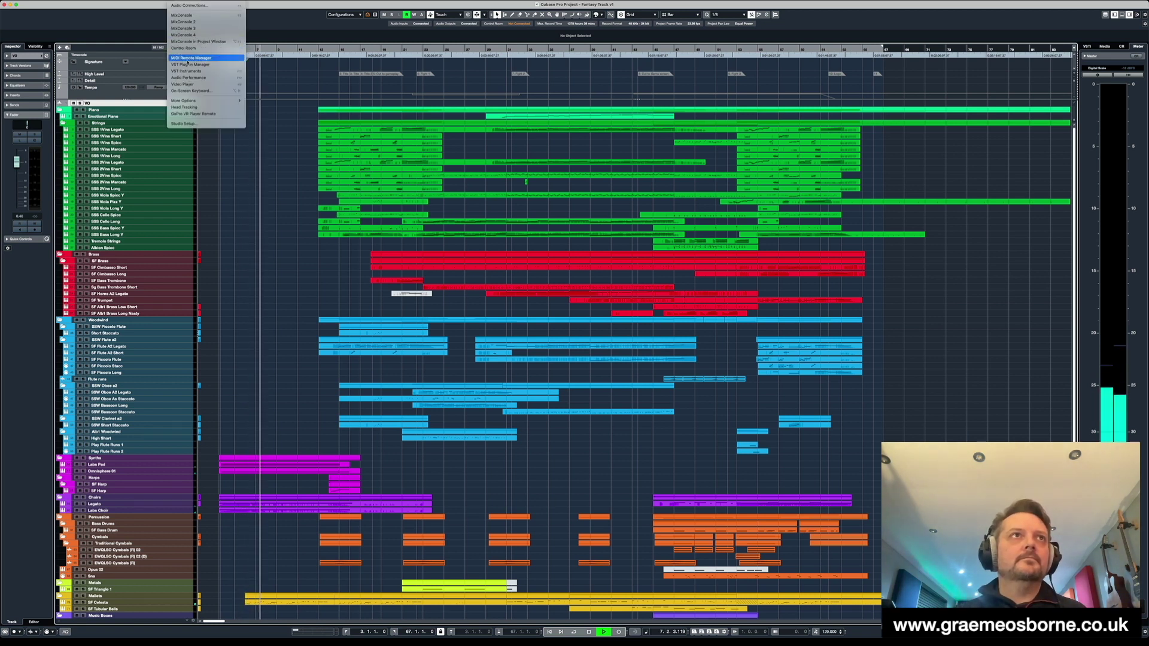
{"action": "left_click", "coordinate": [188, 77]}
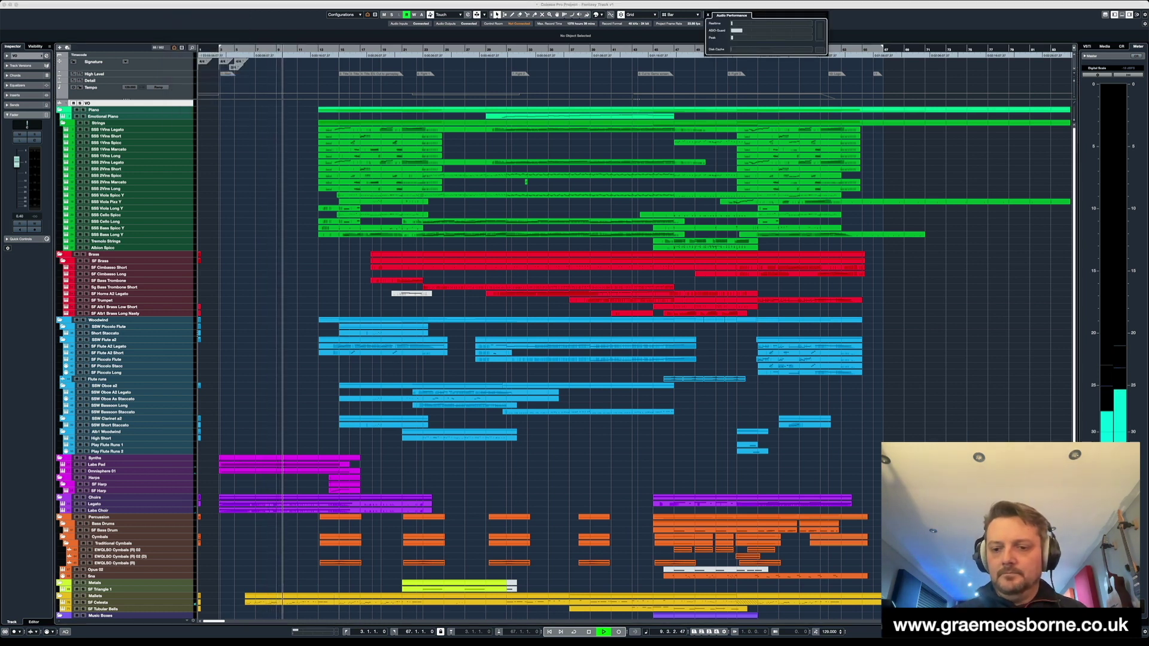
{"action": "key", "text": "super+Tab"}
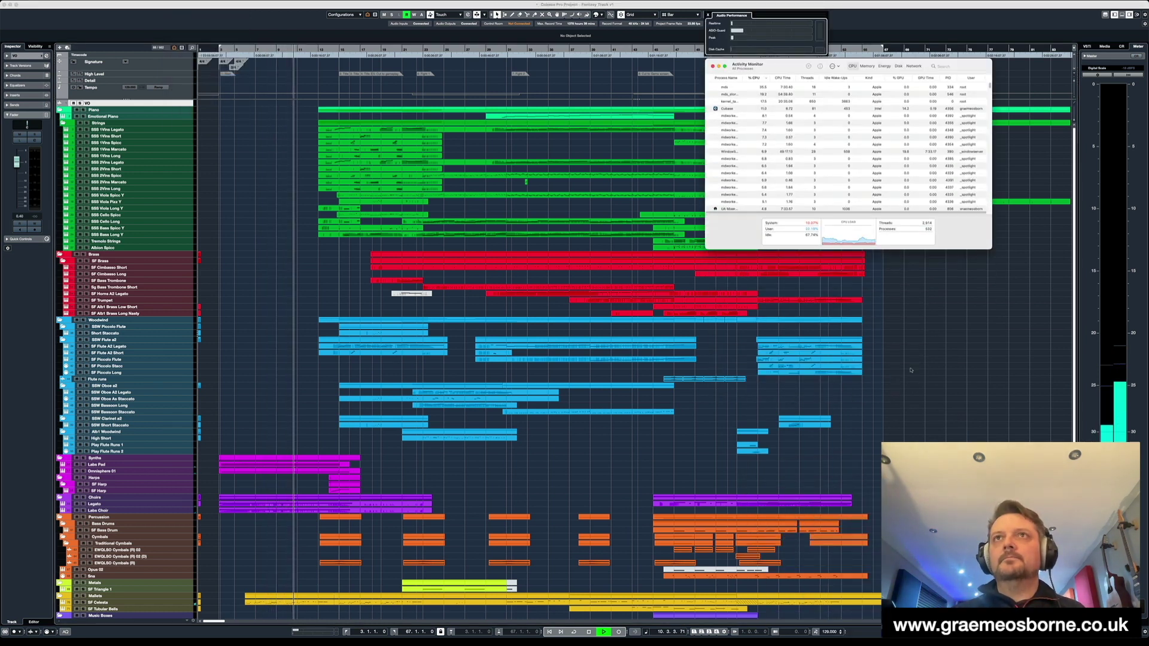
{"action": "left_click", "coordinate": [867, 67]}
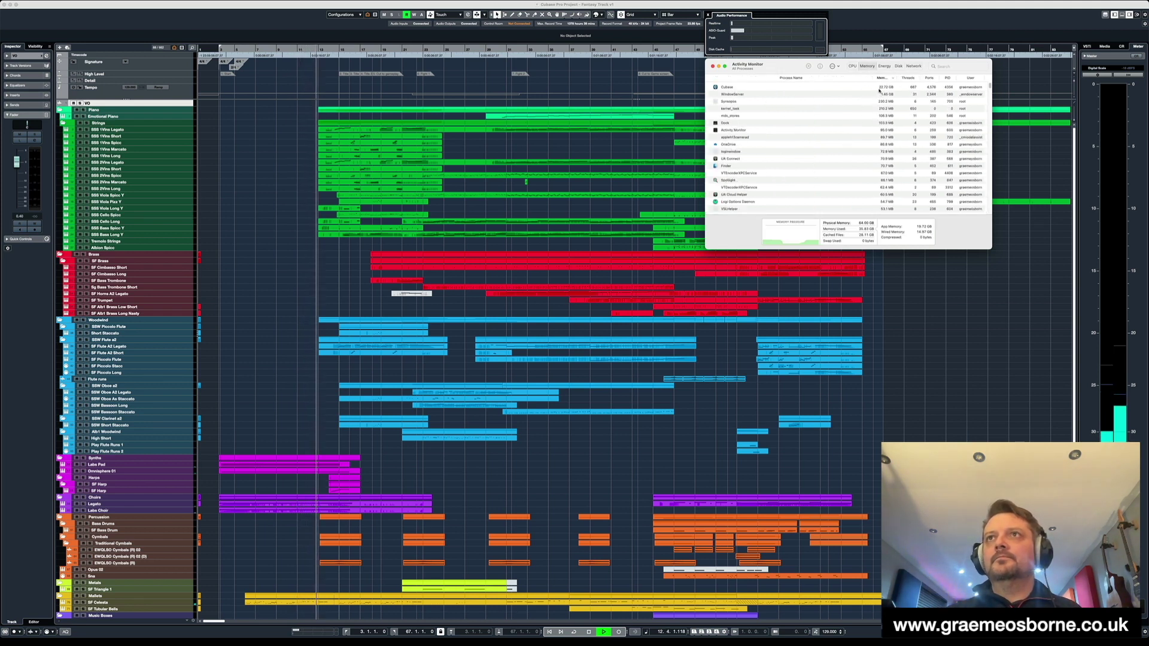
{"action": "left_click", "coordinate": [852, 67]}
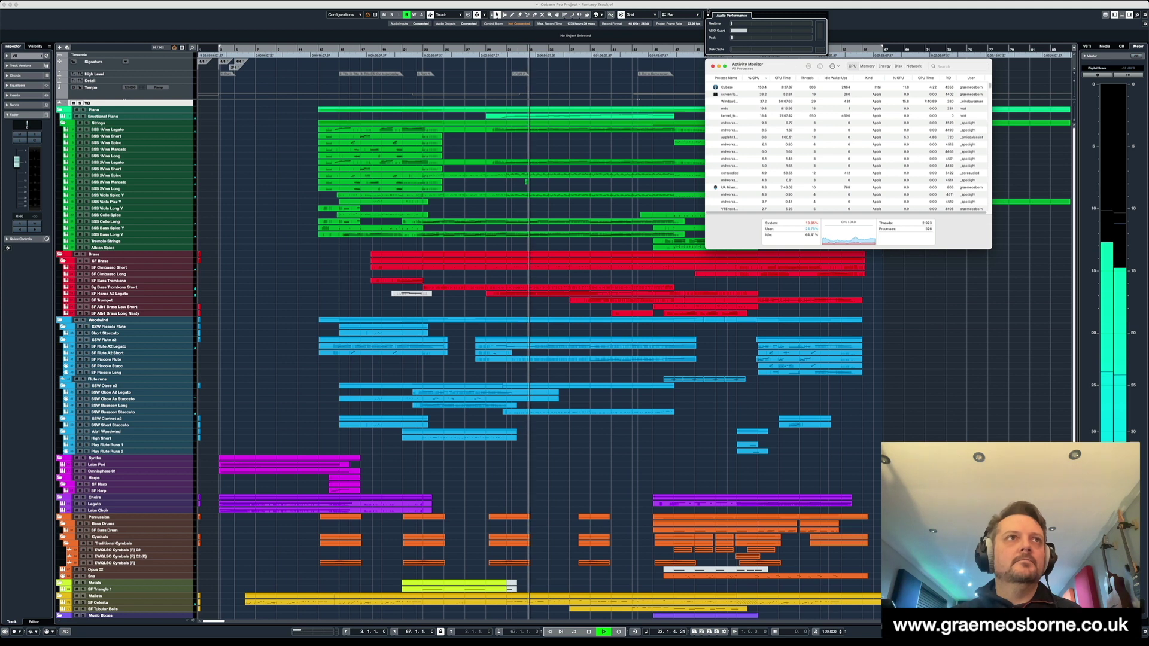
- Inspect the Kontakt instrument on the first violins legato track during playback and close its window
{"action": "left_click", "coordinate": [184, 129]}
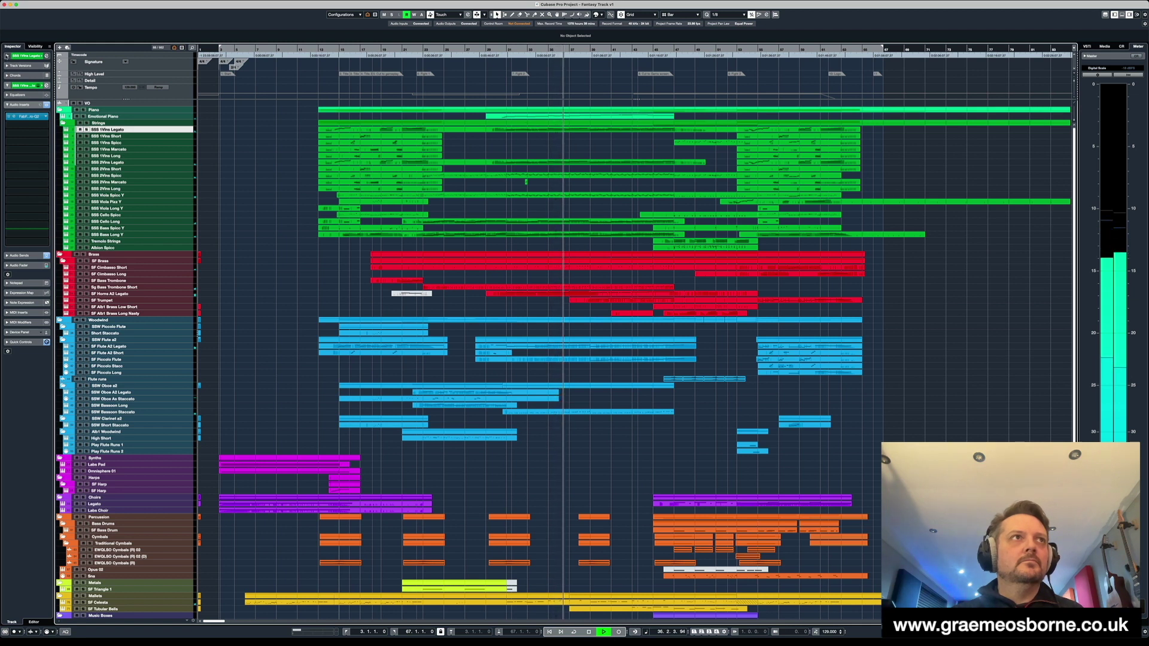
{"action": "left_click", "coordinate": [8, 85]}
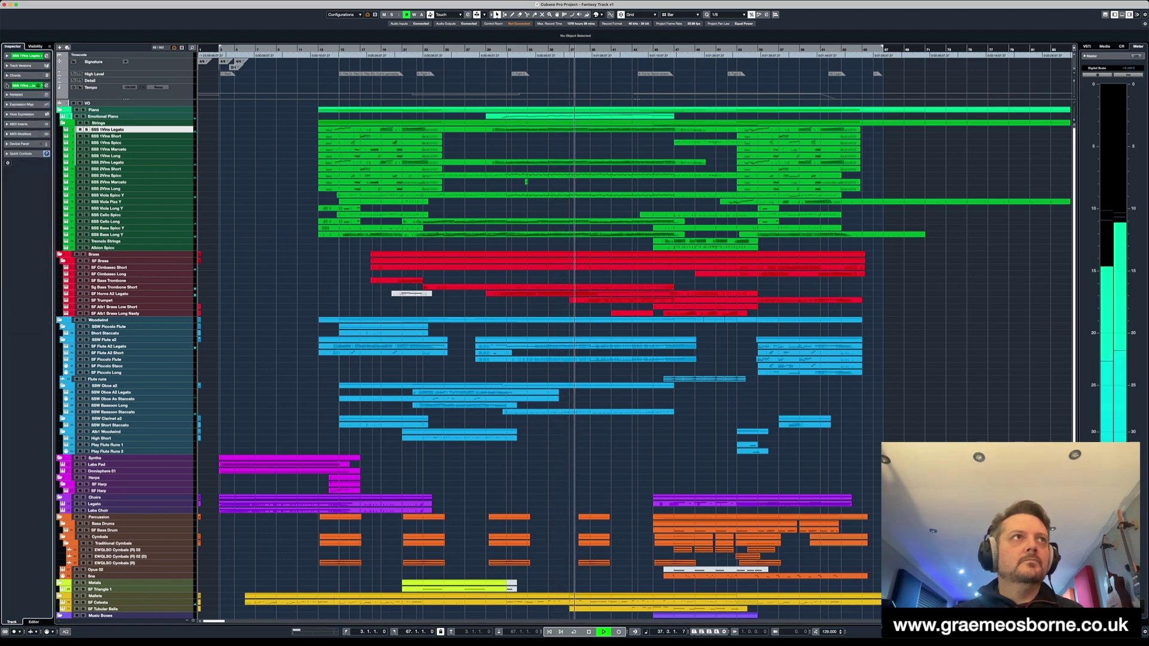
{"action": "left_click", "coordinate": [24, 56]}
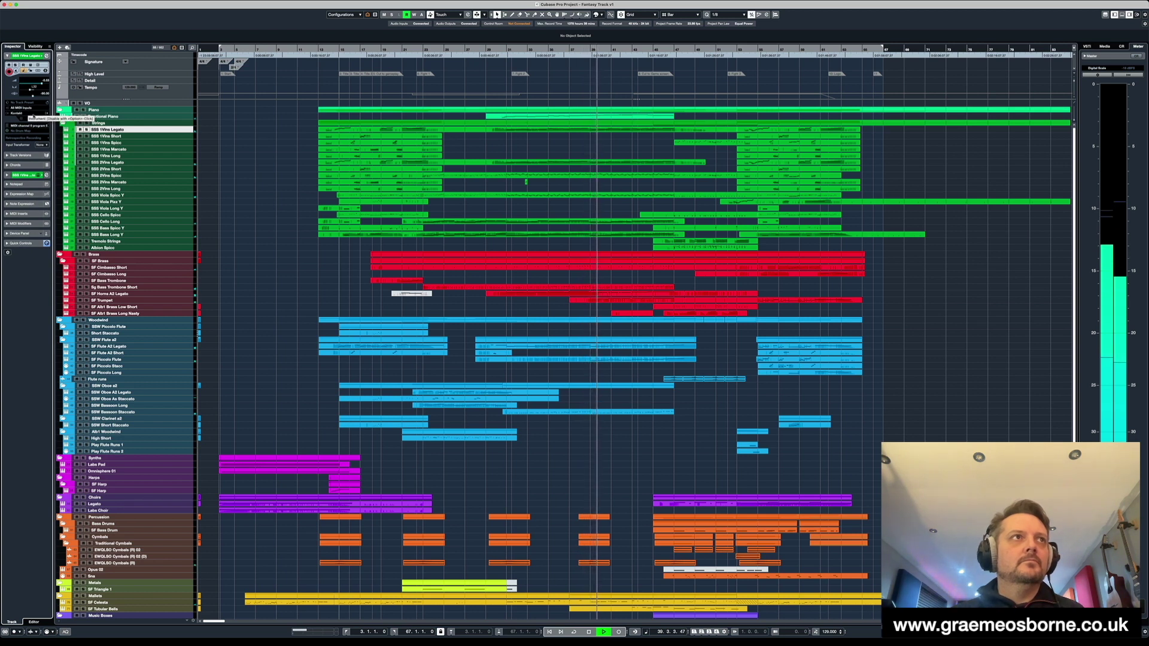
{"action": "left_click", "coordinate": [46, 120]}
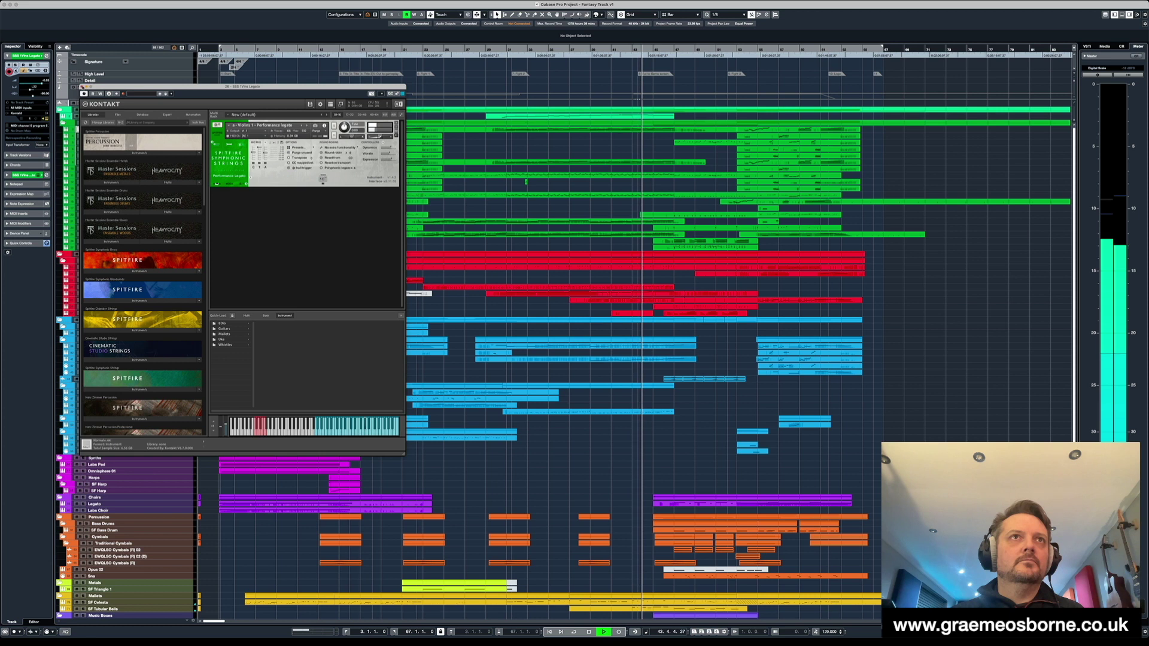
{"action": "left_click", "coordinate": [82, 87]}
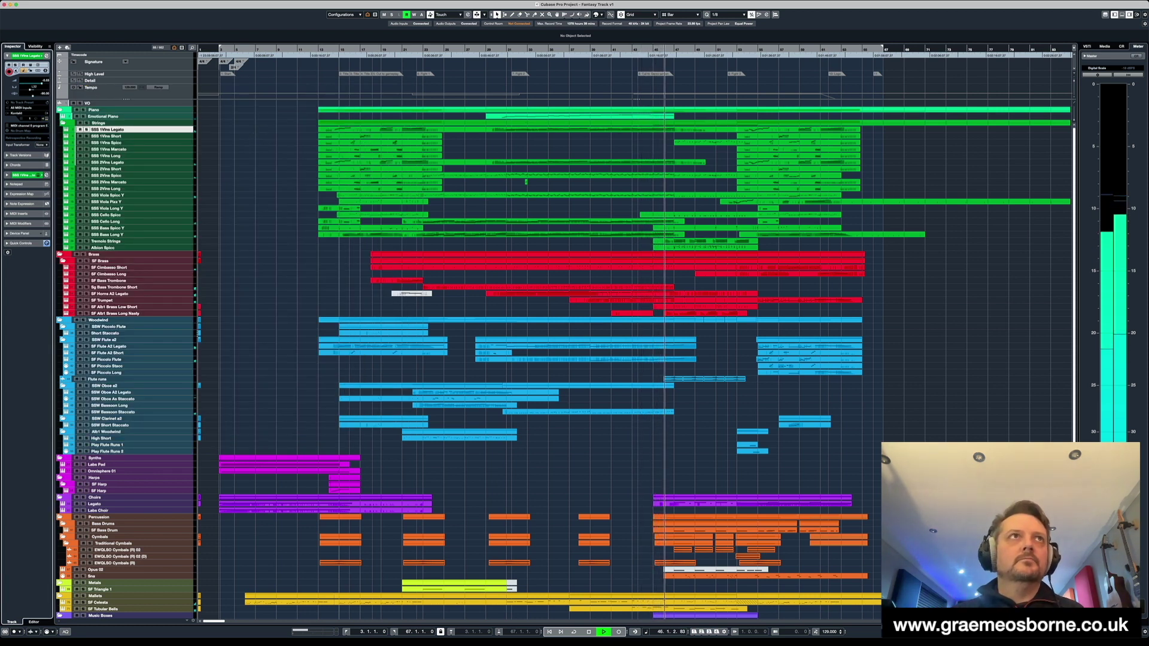
- Compare the Audio Performance meter with Activity Monitor's CPU usage during playback, and stop the project
{"action": "left_click", "coordinate": [180, 1]}
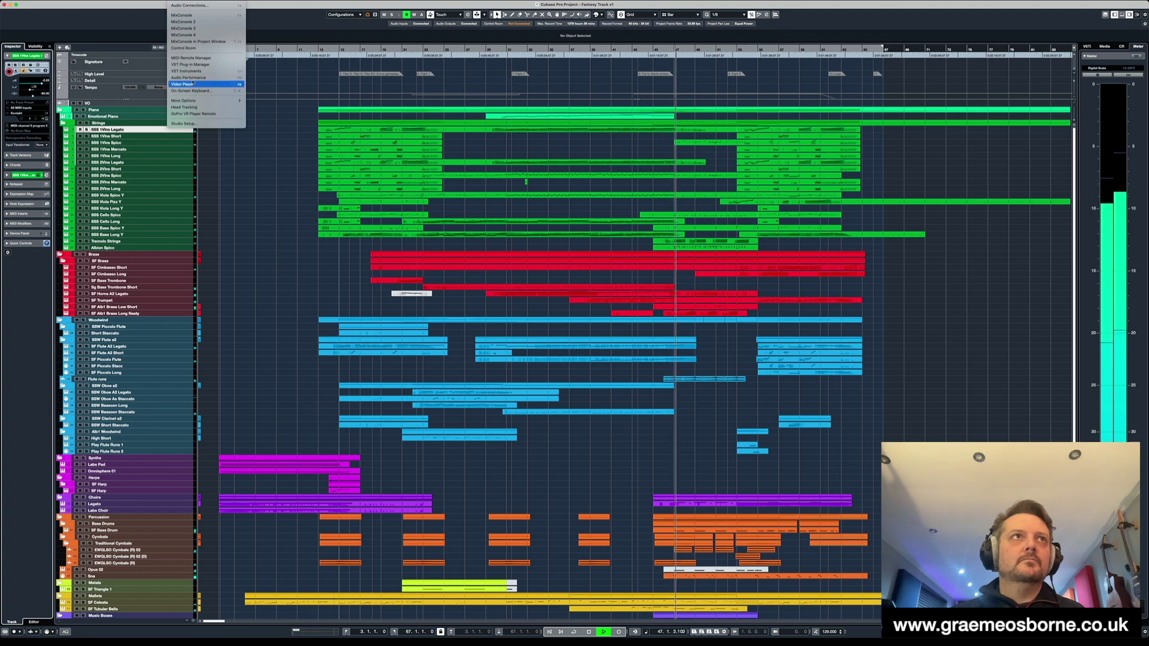
{"action": "left_click", "coordinate": [189, 78]}
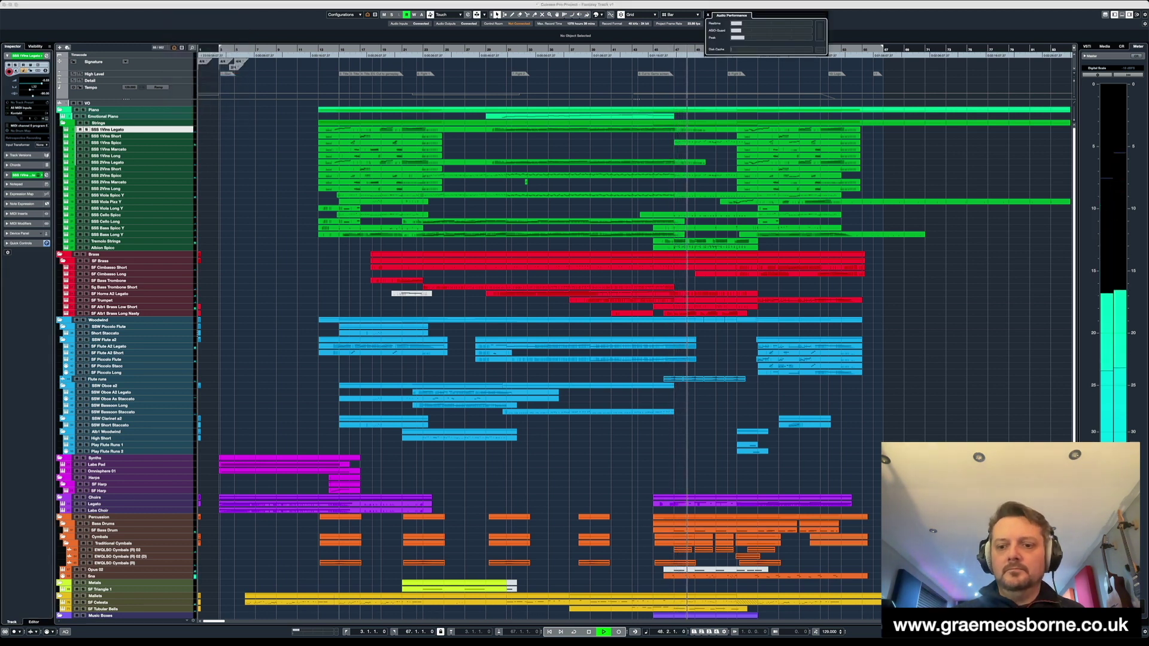
{"action": "key", "text": "super+Tab"}
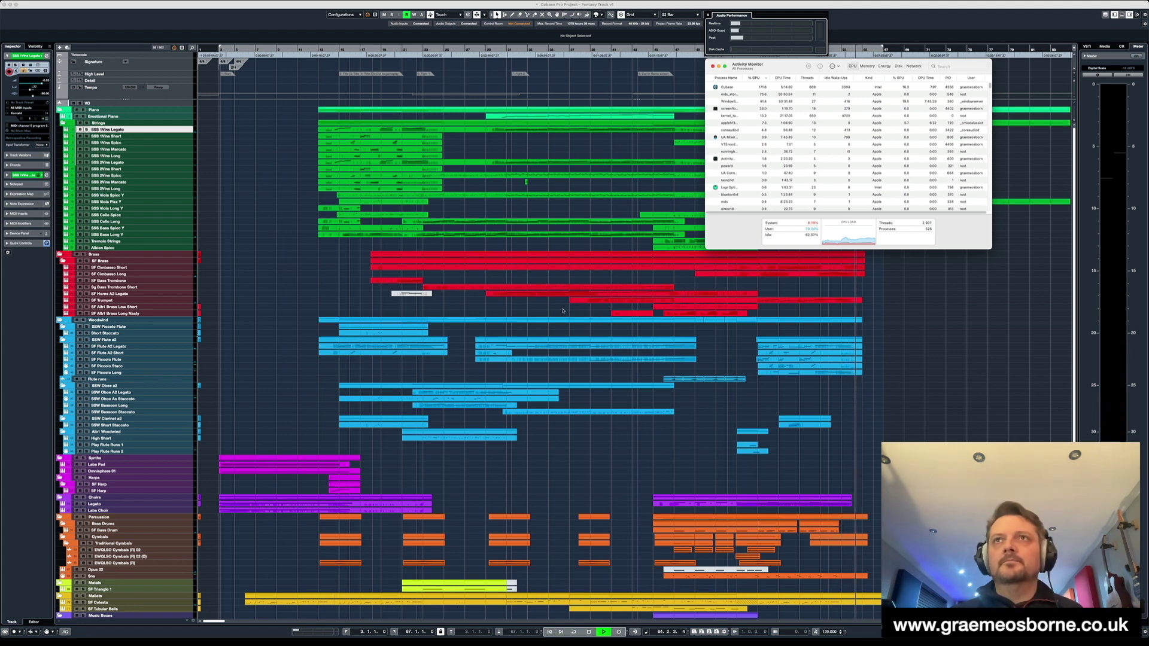
{"action": "left_click", "coordinate": [562, 310]}
{"action": "key", "text": "space"}
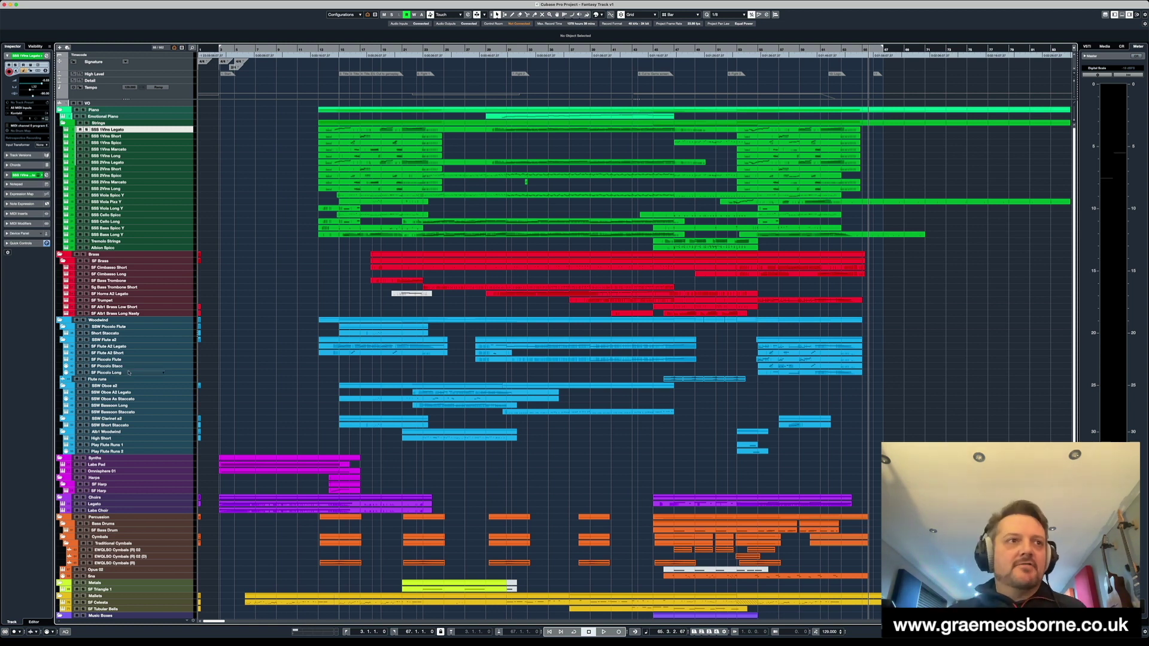
- Review the full track list and the microphone mix in the first violins legato Kontakt instrument
{"action": "scroll", "coordinate": [128, 388], "scroll_direction": "down", "scroll_amount": 3}
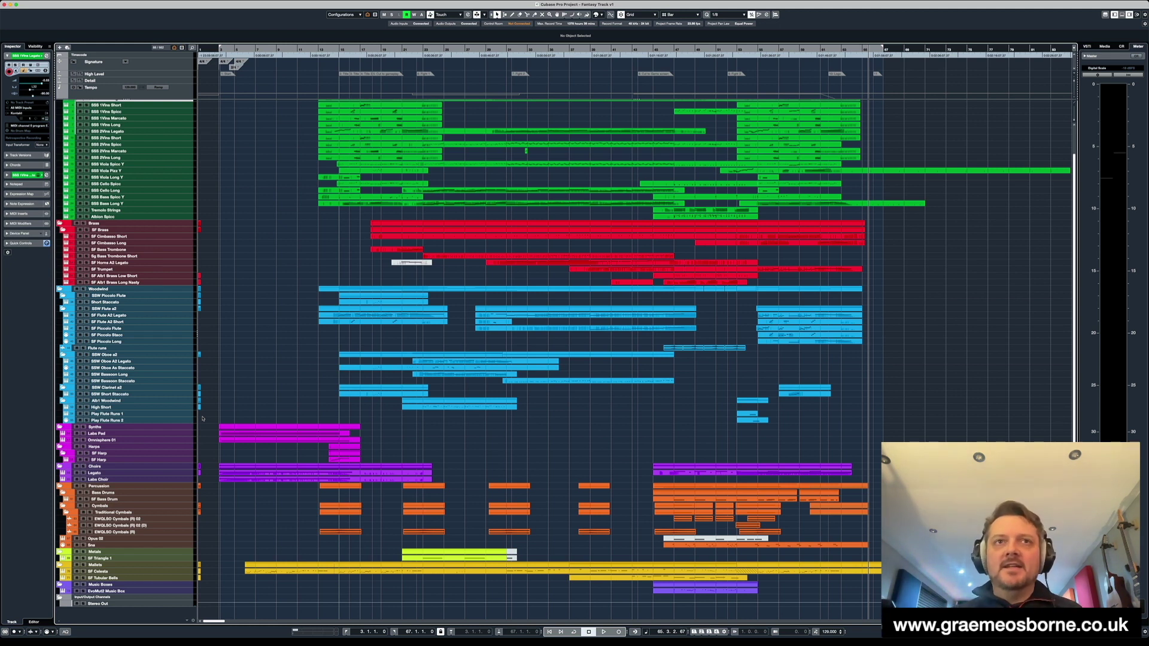
{"action": "scroll", "coordinate": [253, 230], "scroll_direction": "up", "scroll_amount": 3}
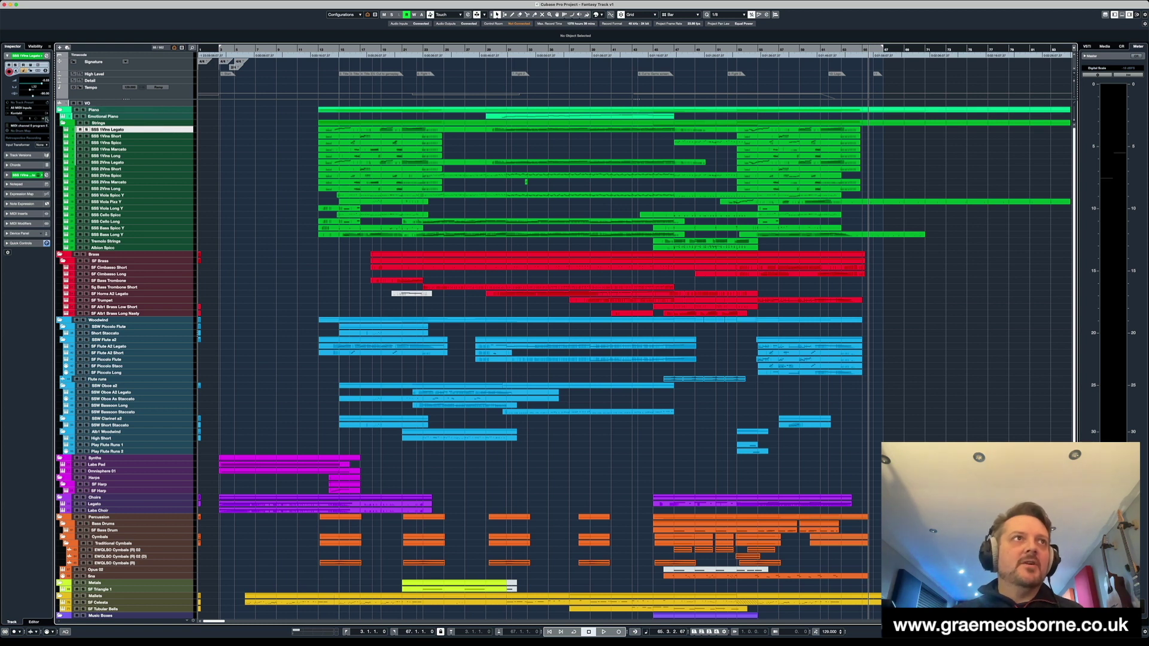
{"action": "left_click", "coordinate": [47, 120]}
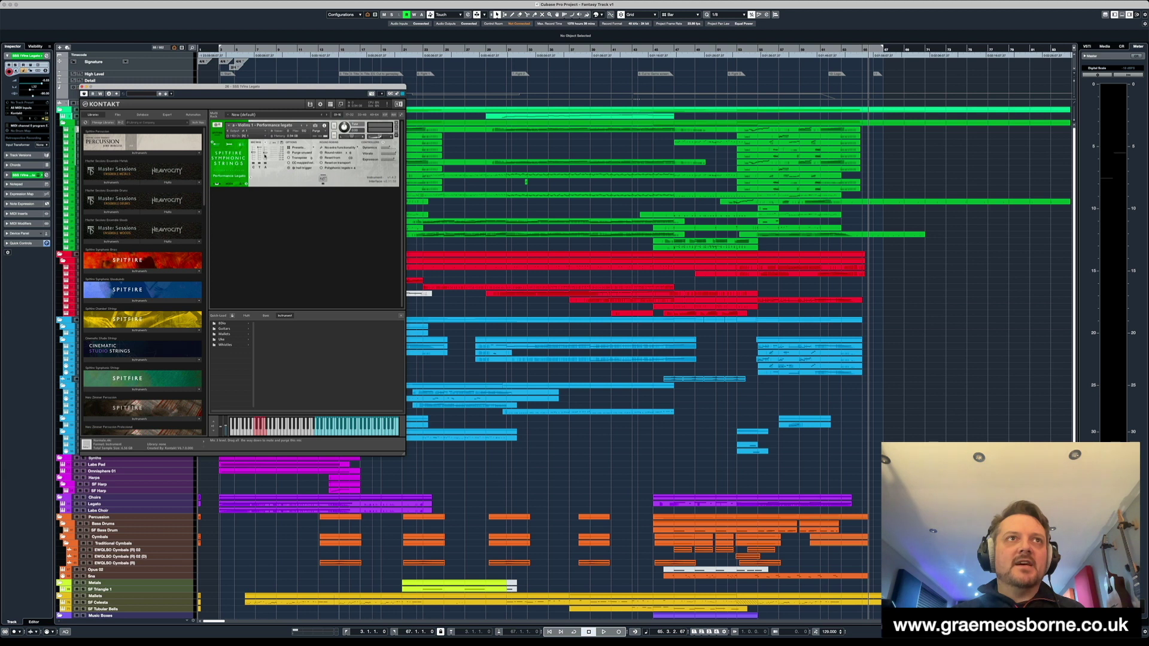
{"action": "left_click", "coordinate": [82, 87]}
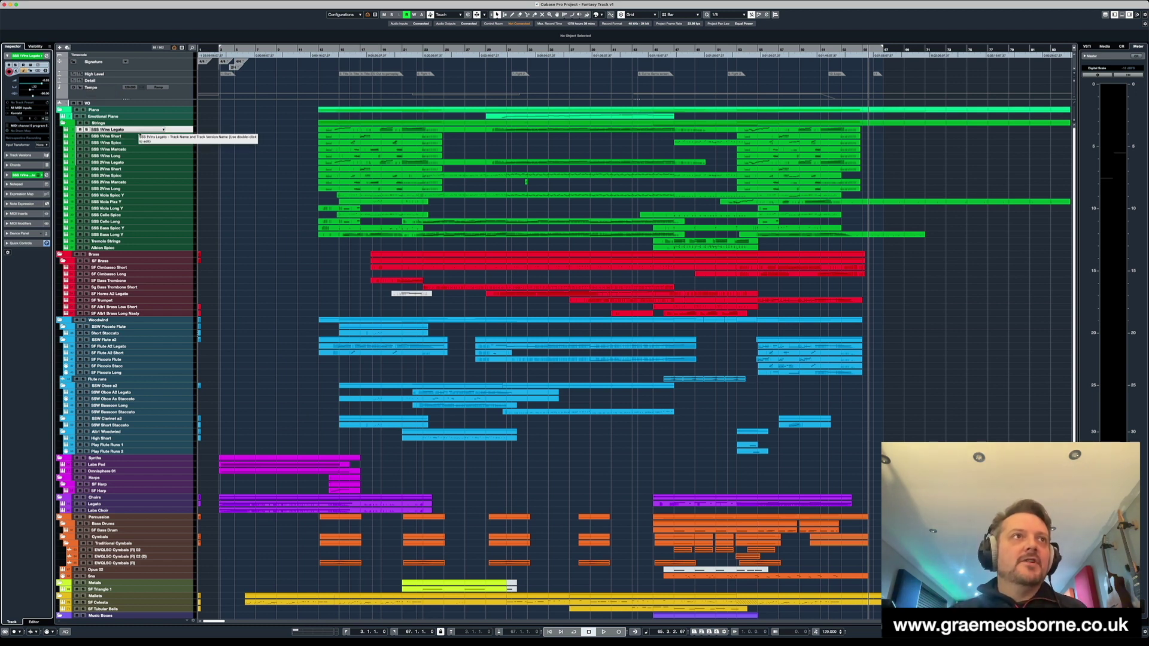
- Inspect the Kontakt instruments on the second violins legato and SF Flute A2 Legato tracks, closing each window
{"action": "left_click", "coordinate": [178, 163]}
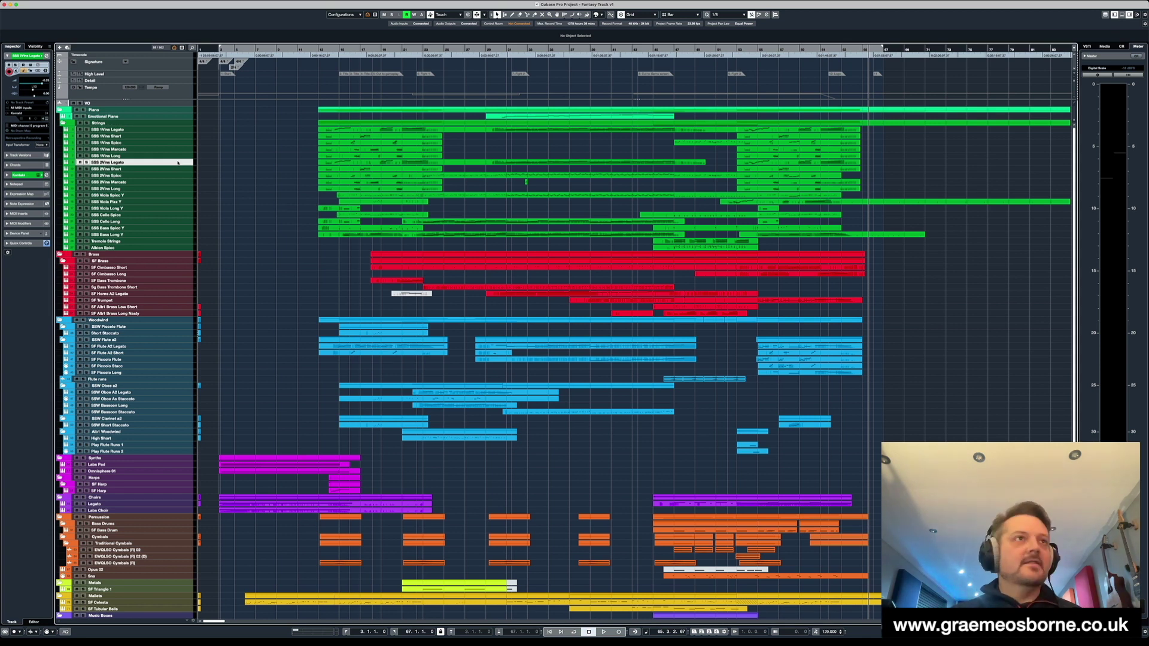
{"action": "left_click", "coordinate": [178, 163]}
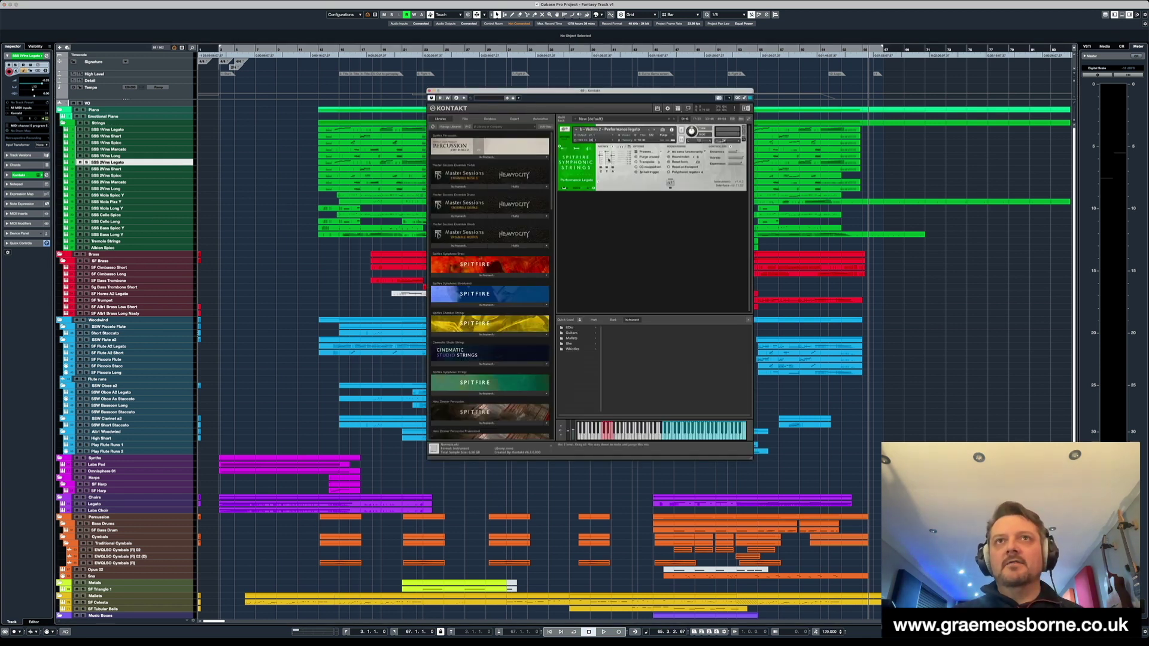
{"action": "left_click", "coordinate": [313, 234]}
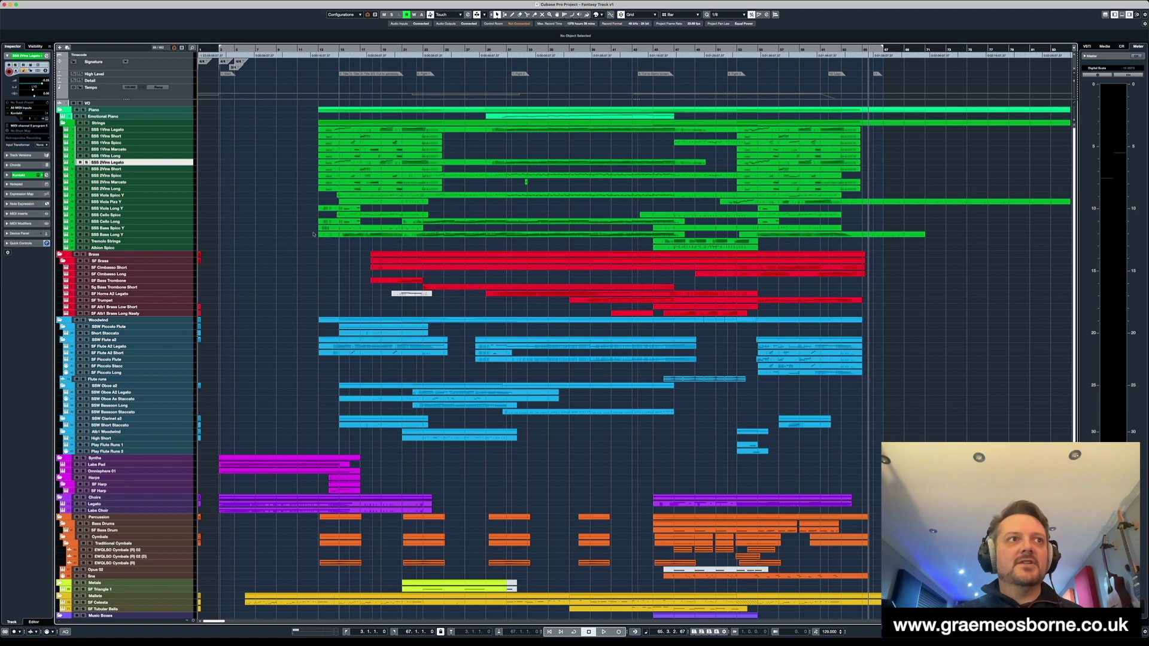
{"action": "left_click", "coordinate": [185, 347]}
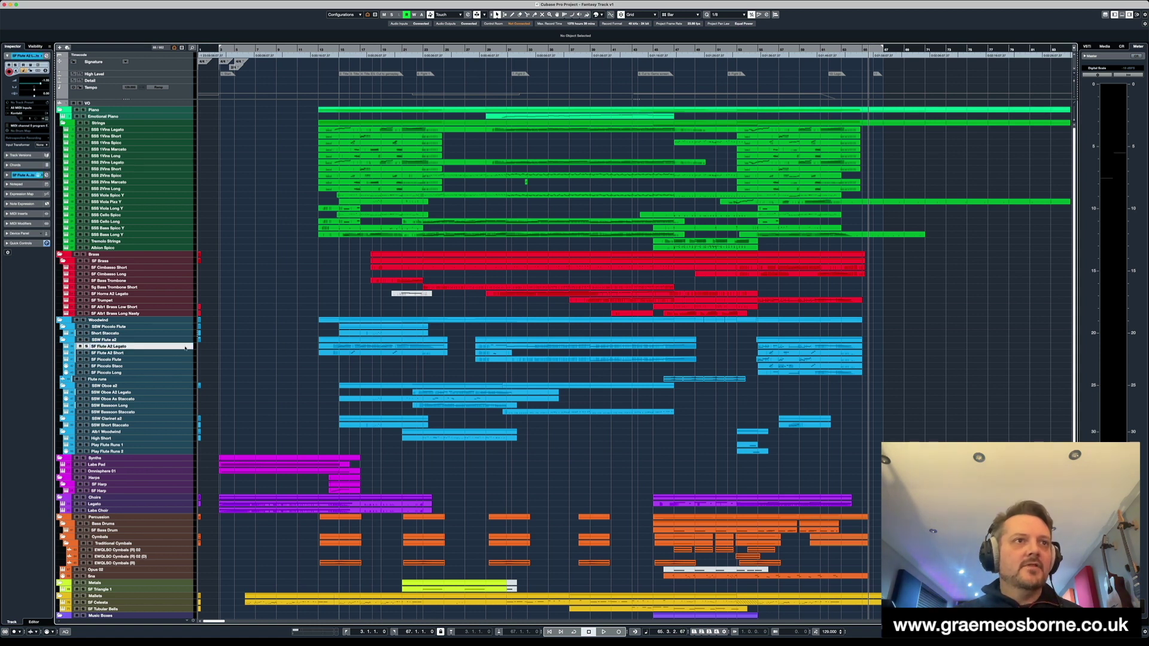
{"action": "left_click", "coordinate": [184, 347]}
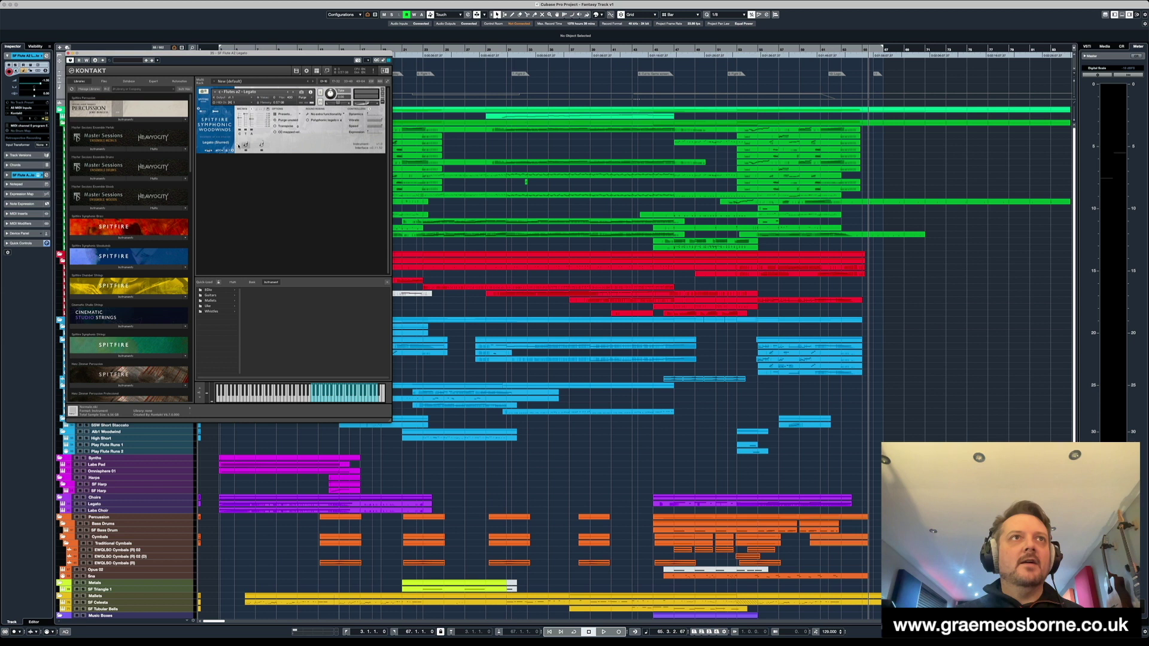
{"action": "key", "text": "super+w"}
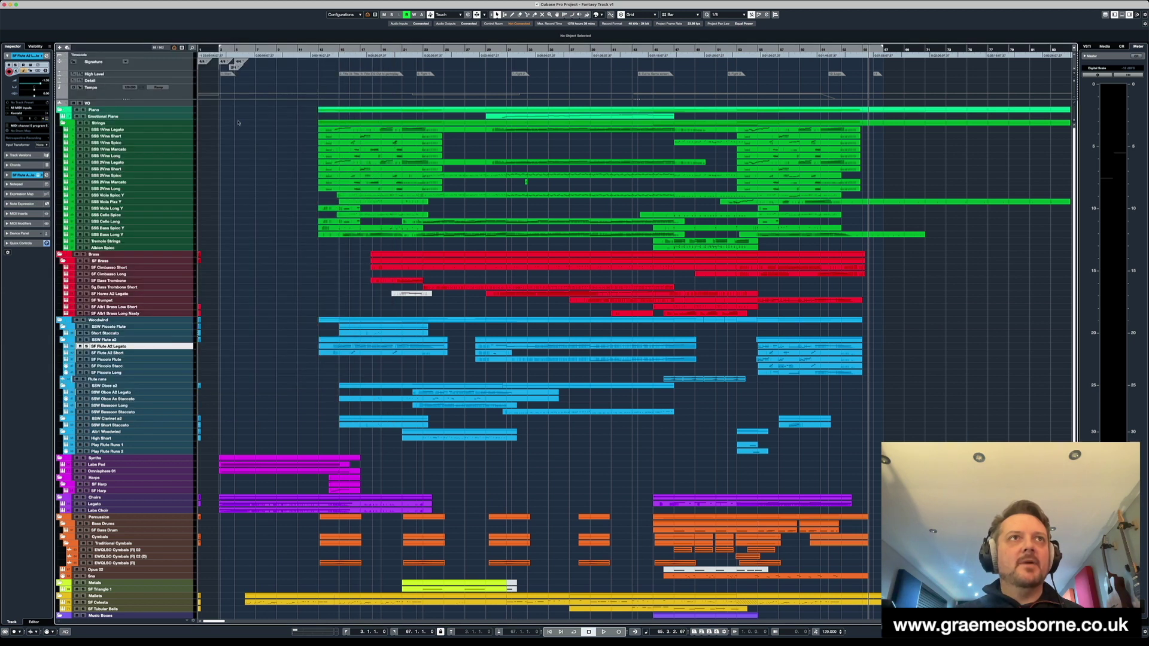